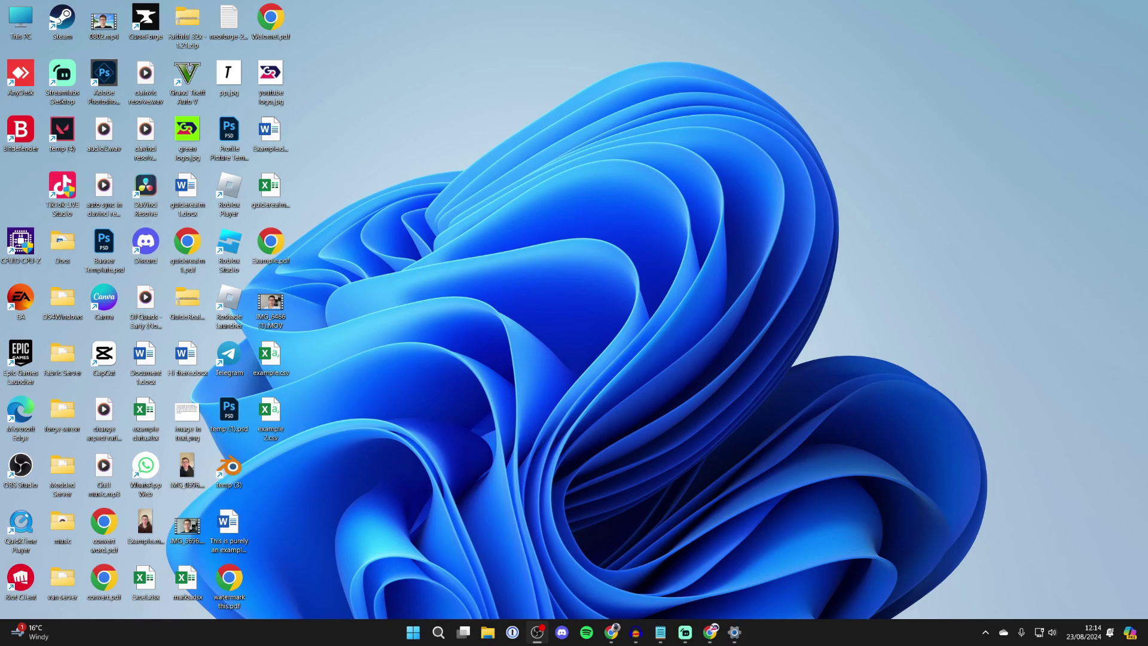
# Step: Download the BlueStacks 5 installer from bluestacks.com in Chrome
pyautogui.click(711, 633)
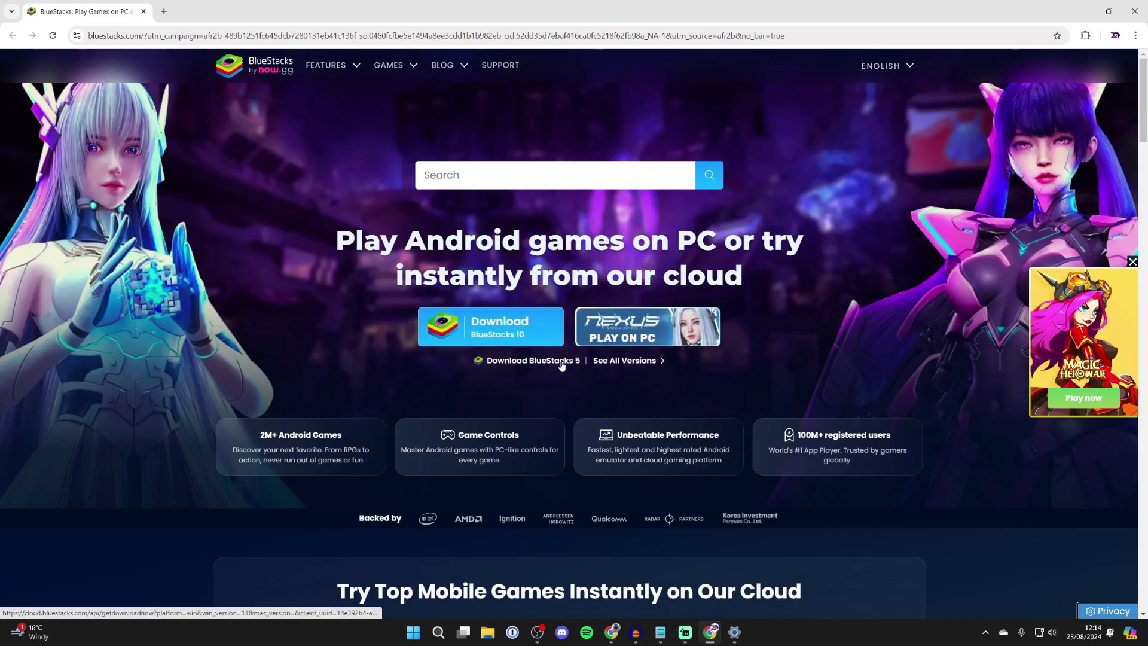
pyautogui.click(533, 360)
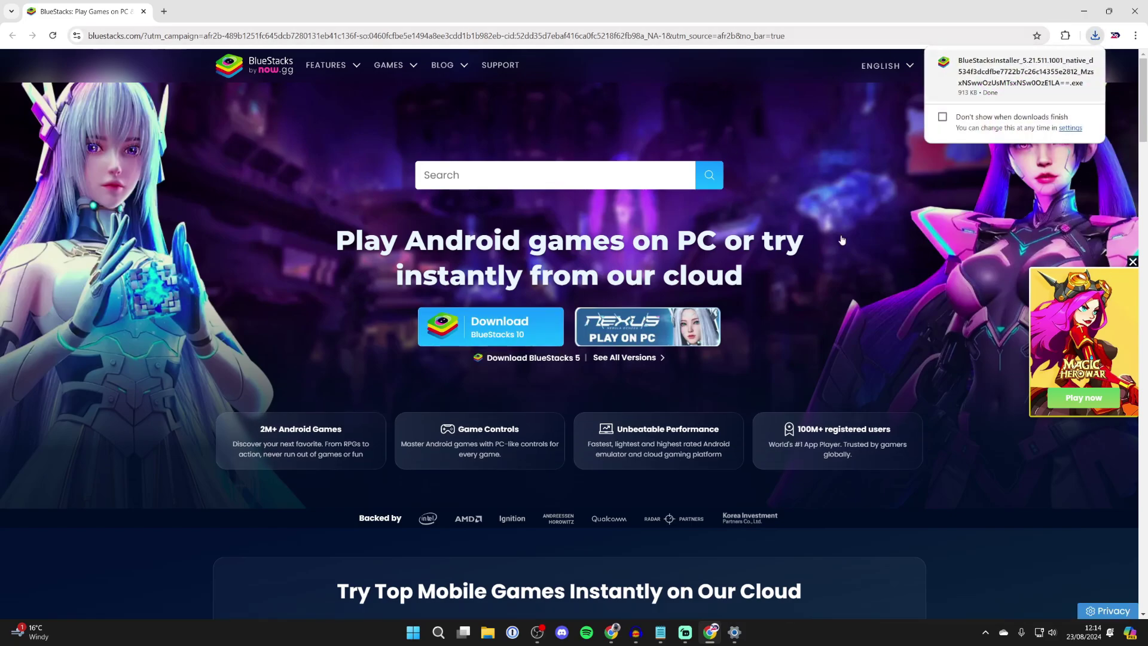
# Step: Launch BlueStacksInstaller from the Downloads folder and start installing in the default location
pyautogui.click(1085, 12)
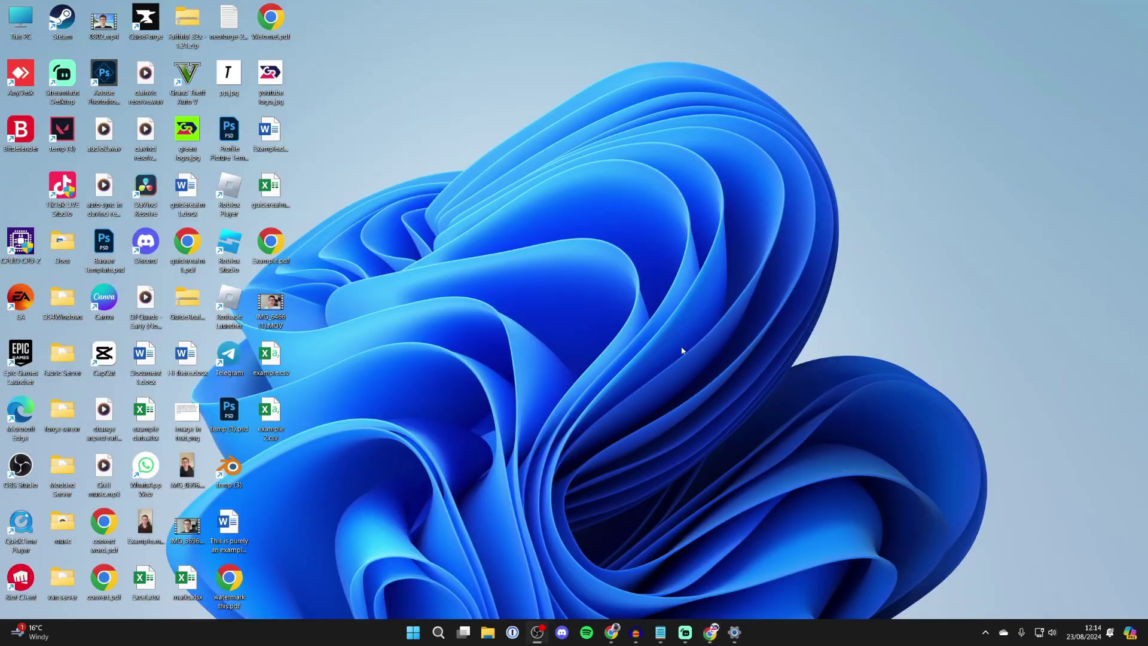
pyautogui.click(487, 633)
pyautogui.doubleClick(517, 247)
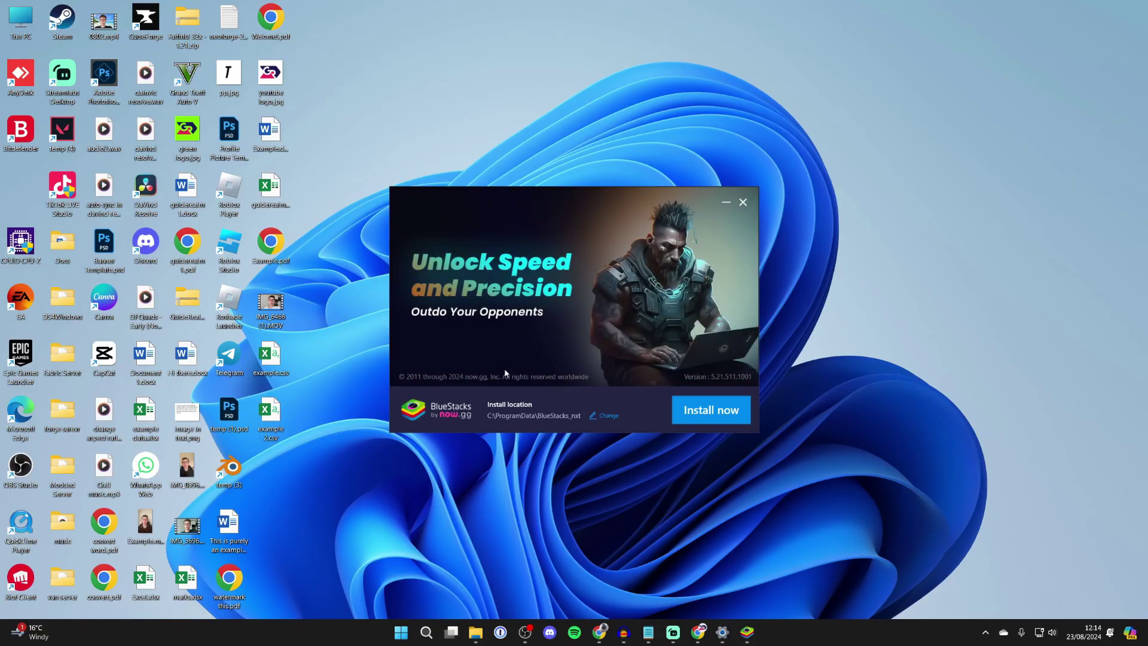
pyautogui.click(711, 410)
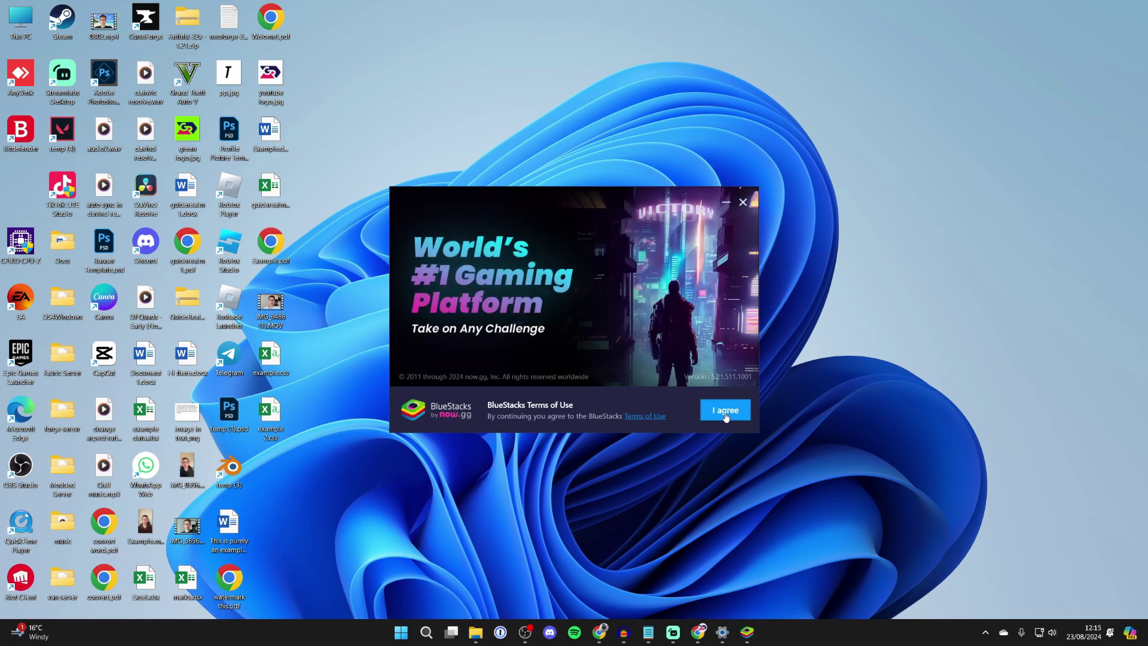
# Step: Accept the BlueStacks terms of use and let the installation finish
pyautogui.click(726, 413)
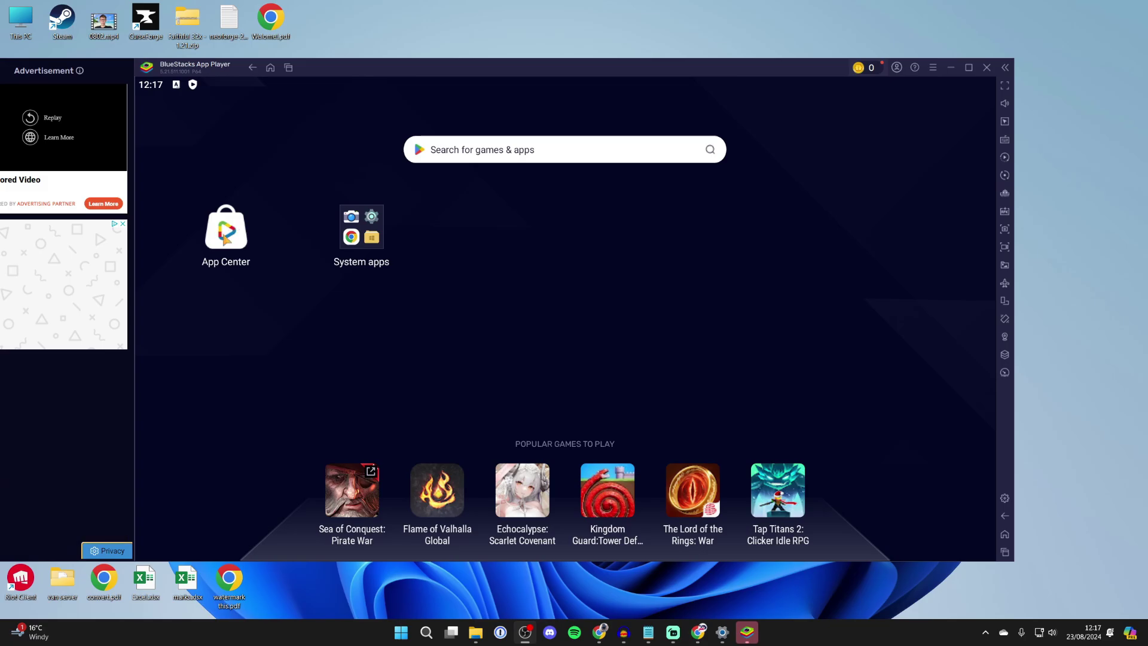
# Step: Open Shop Titans: Crafting Tycoon from App Center's Top games and start its install
pyautogui.click(227, 236)
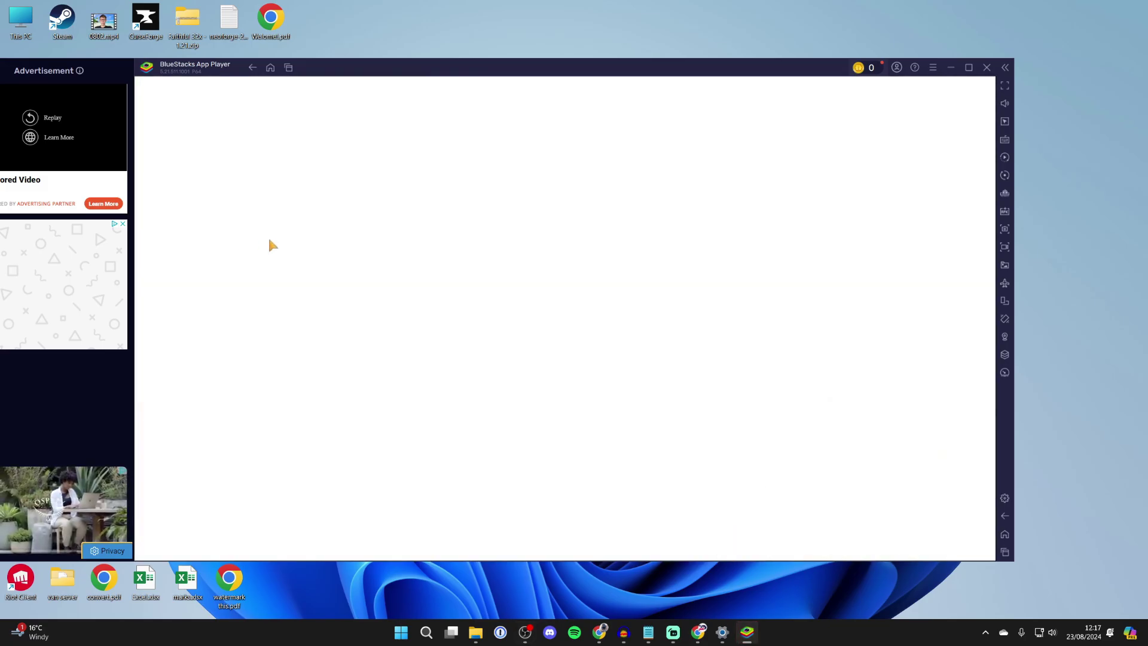
pyautogui.scroll(-3, 261, 374)
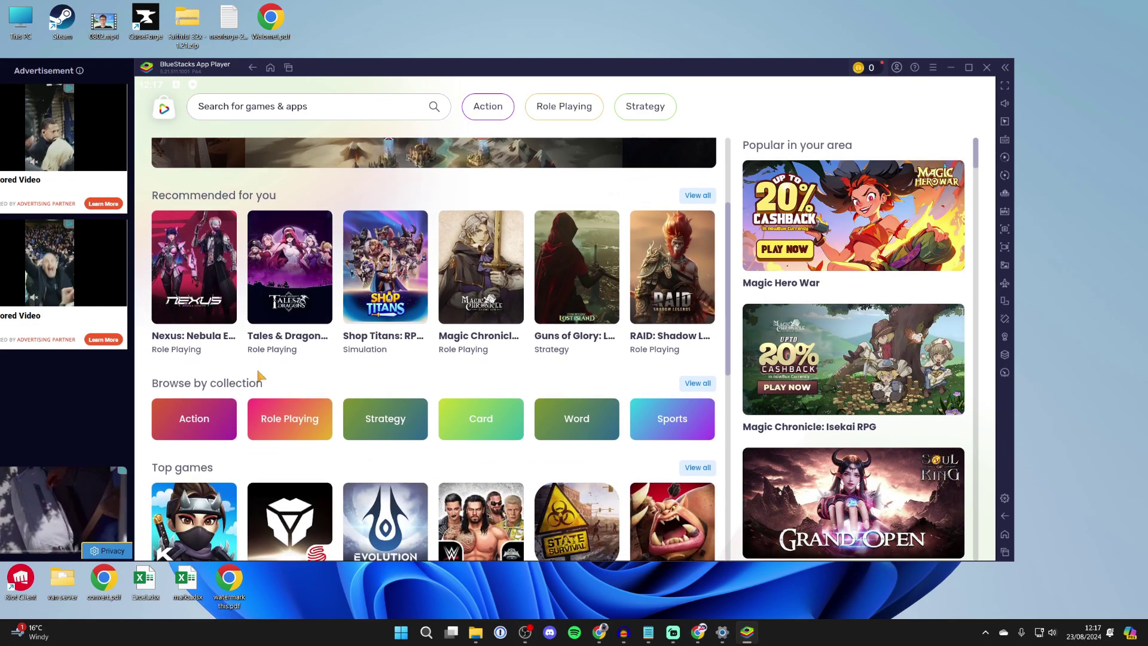
pyautogui.scroll(-3, 260, 374)
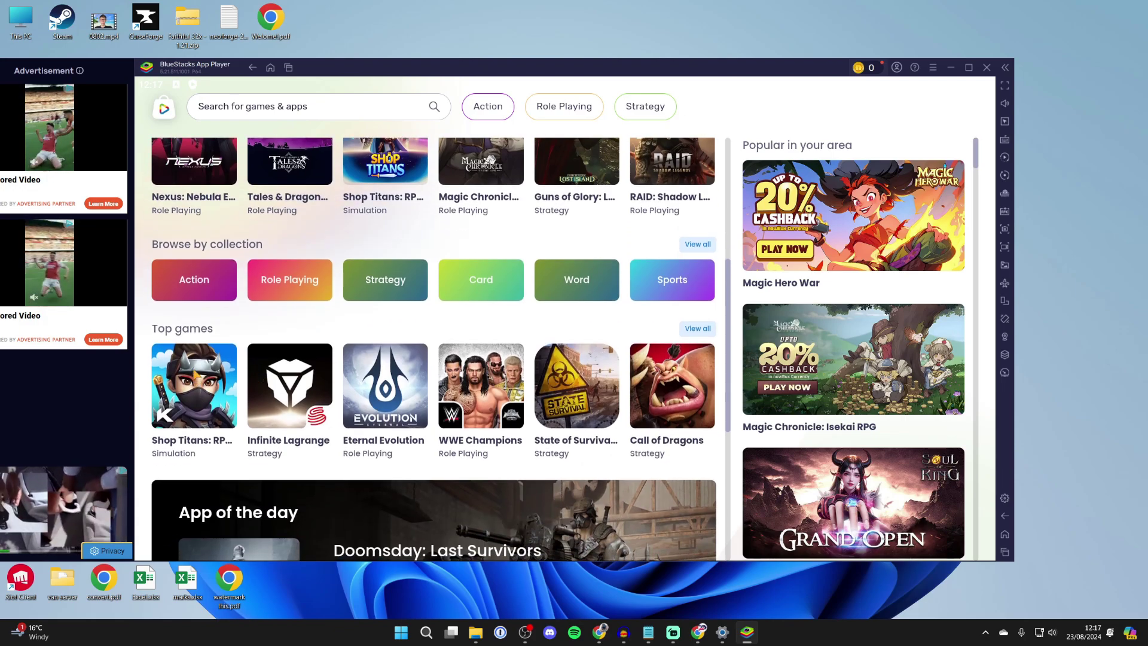
pyautogui.click(192, 386)
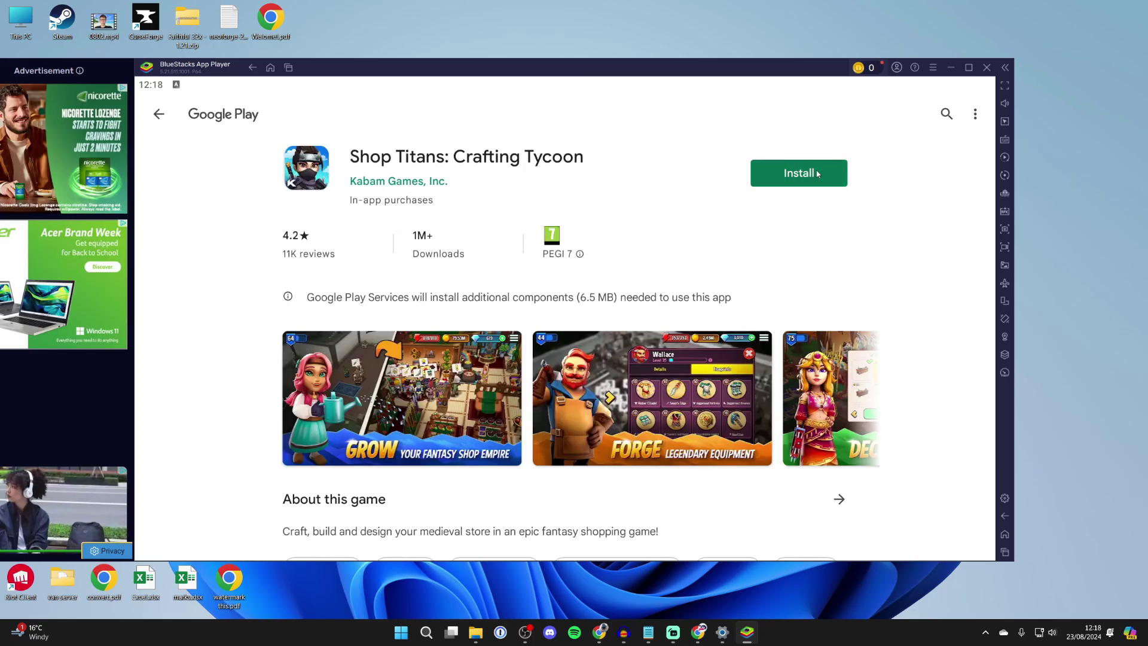
pyautogui.click(799, 173)
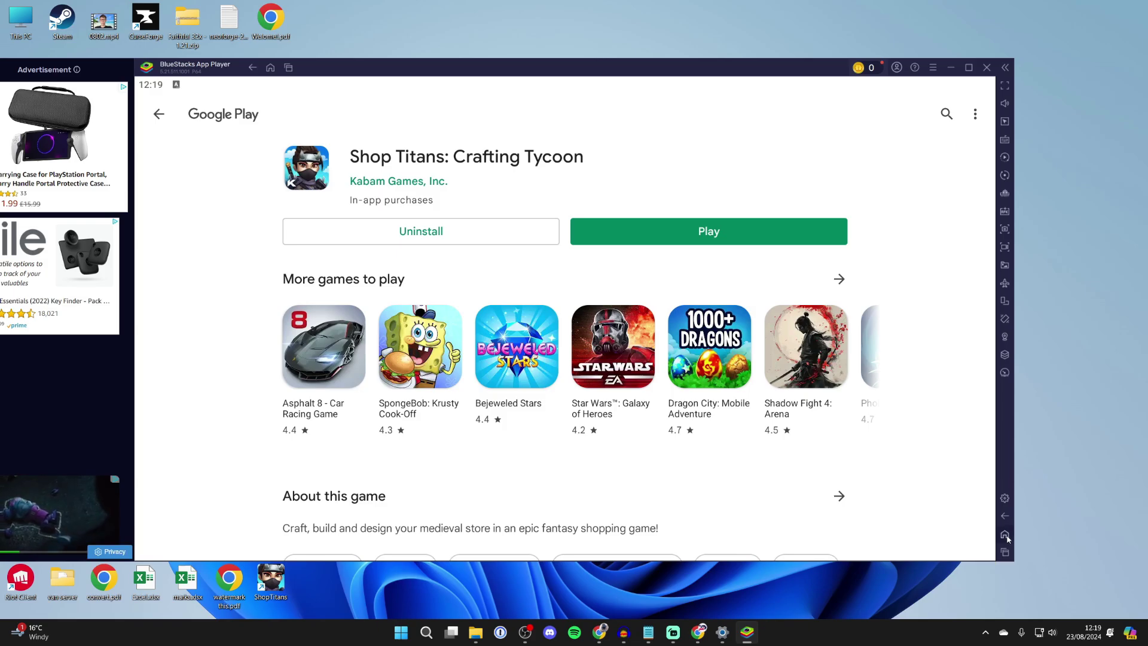
# Step: Return to the BlueStacks home screen showing the installed Shop Titans icon
pyautogui.click(1006, 536)
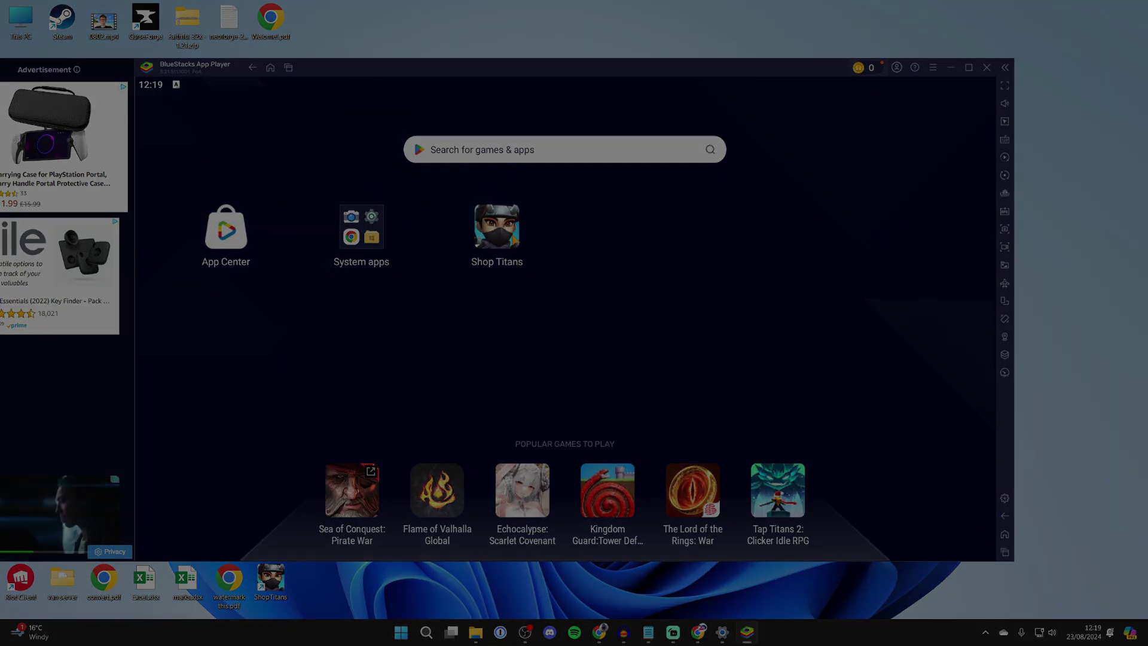